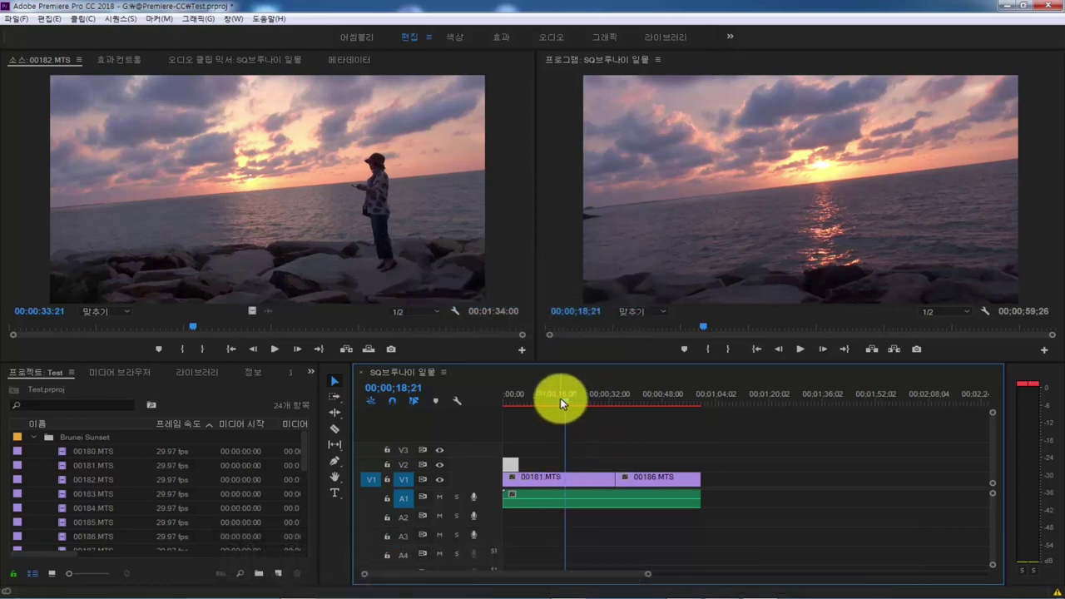
- Play SQ브루나이 일몰 from 00;00;00;00 to about 00;00;02;07 to check the 브루나이 일몰 title
left_click_drag(559, 411, 510, 450)
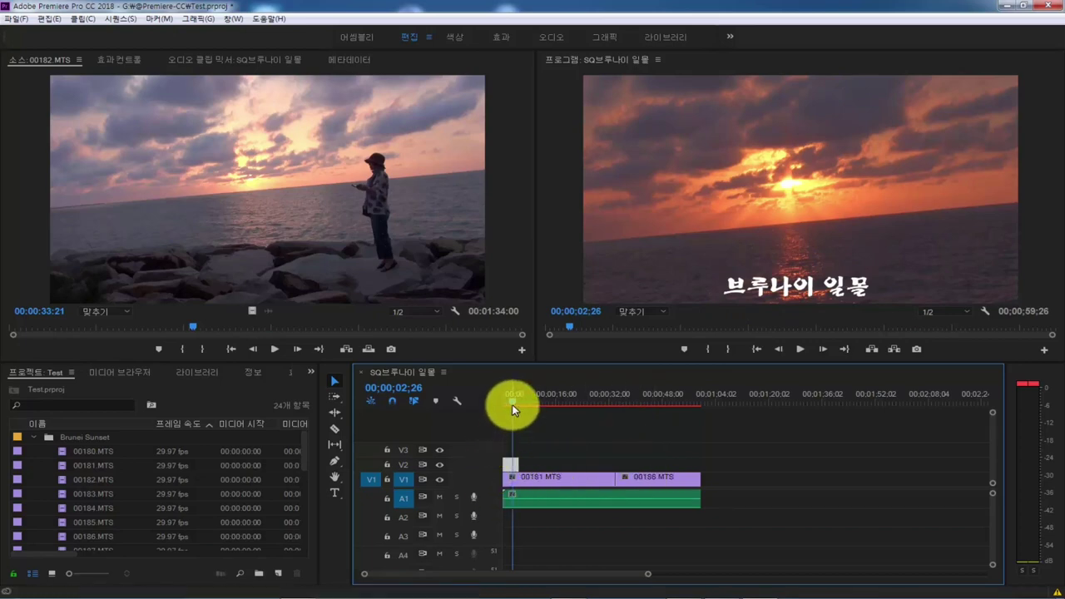
left_click_drag(511, 399, 500, 410)
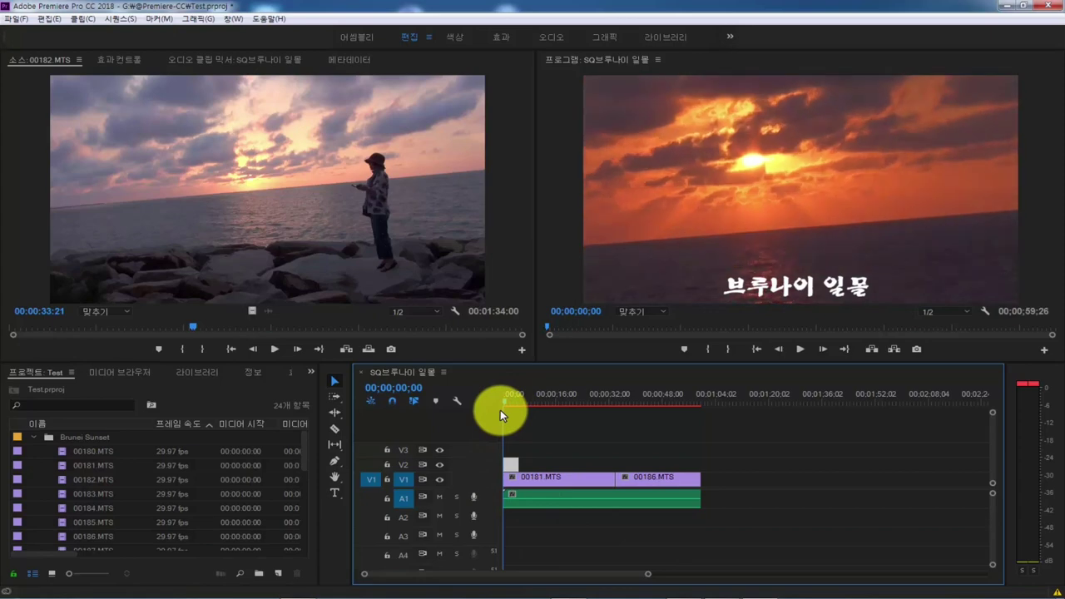
key("space")
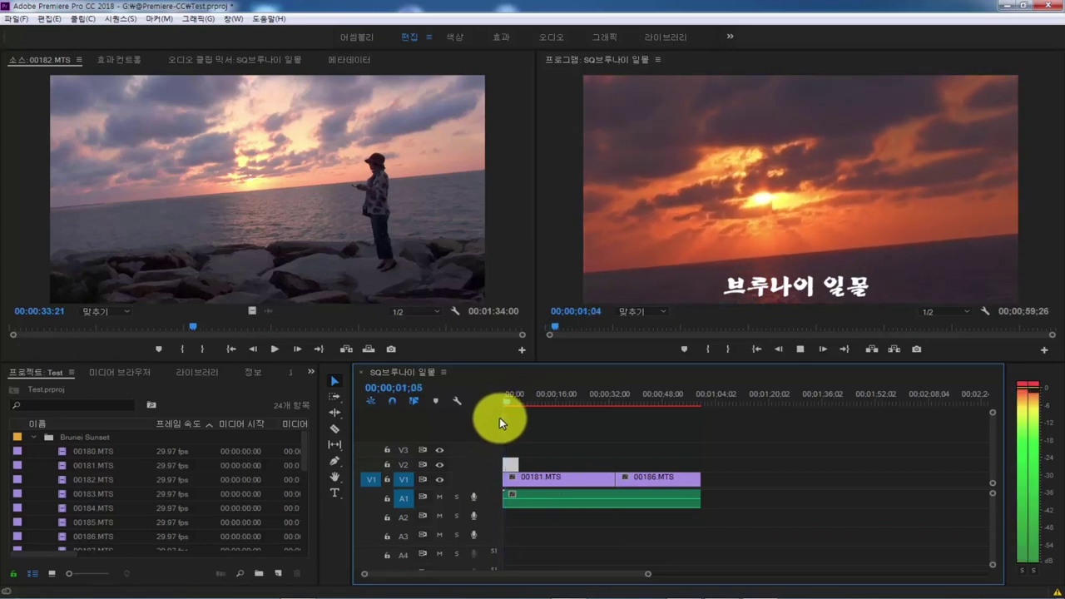
key("space")
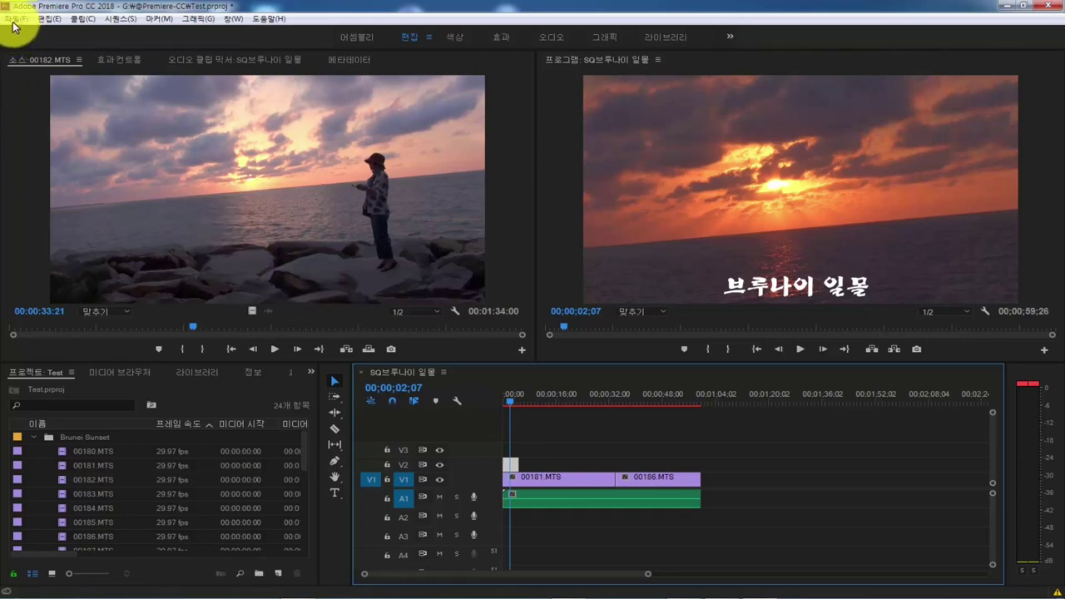
- Bring up Export Settings for the SQ브루나이 일몰 sequence via File > Export > Media
left_click(10, 19)
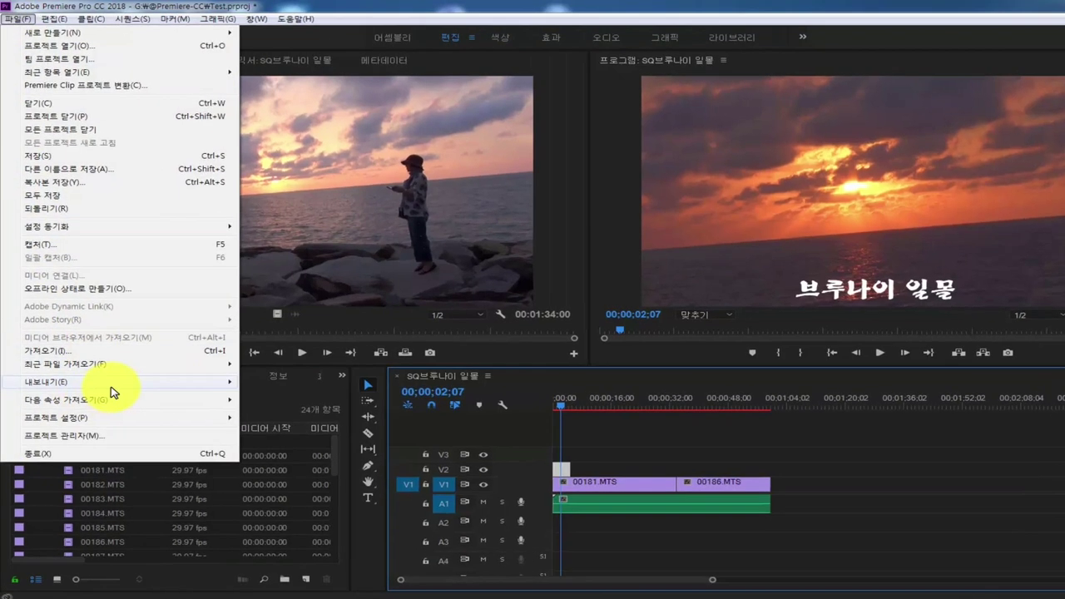
mouse_move(102, 380)
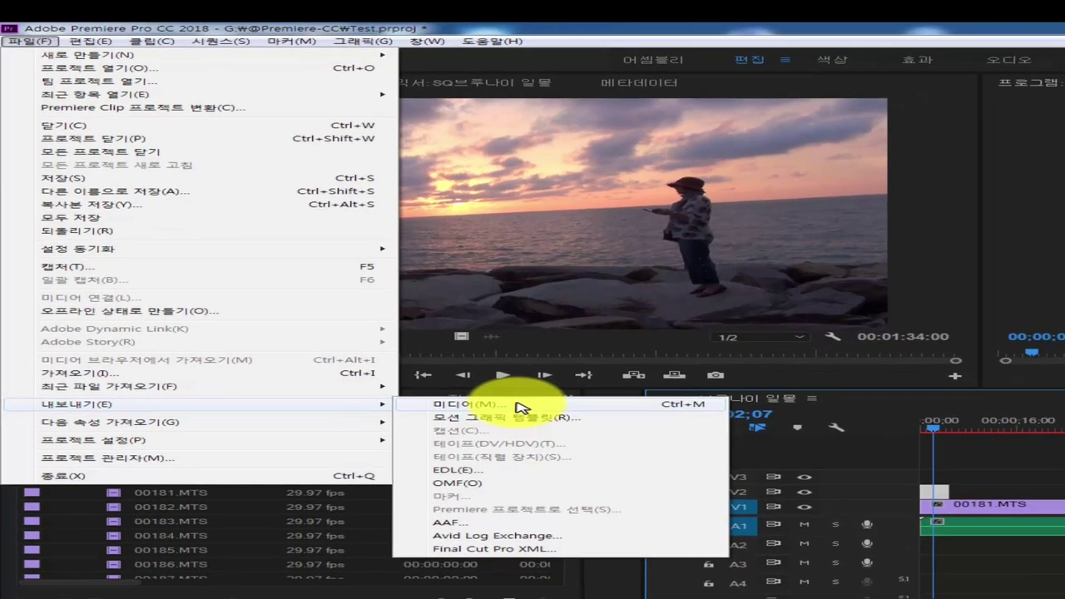
left_click(568, 418)
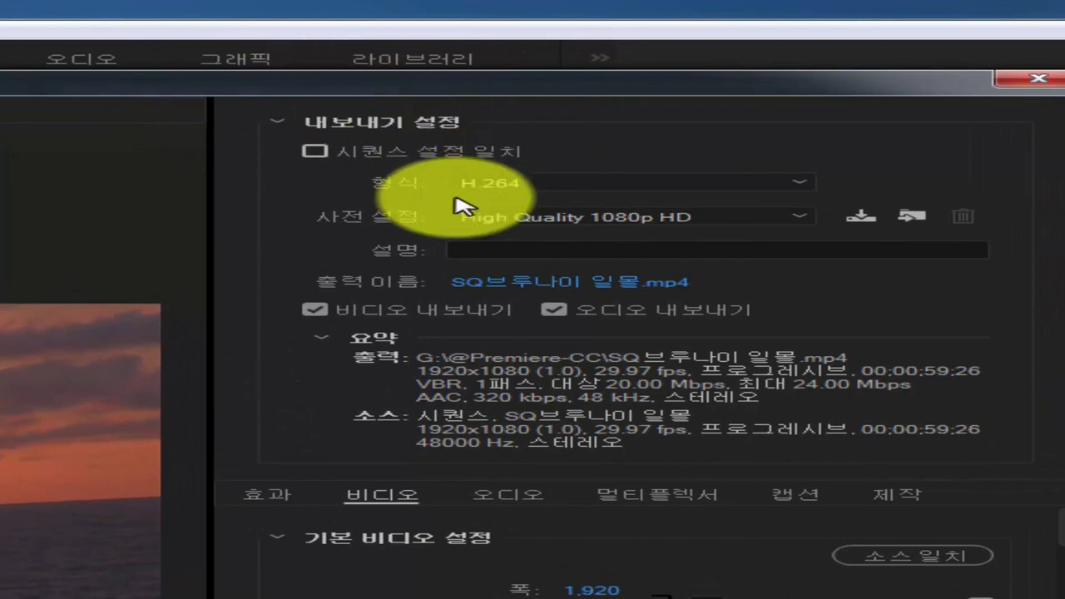
left_click(315, 151)
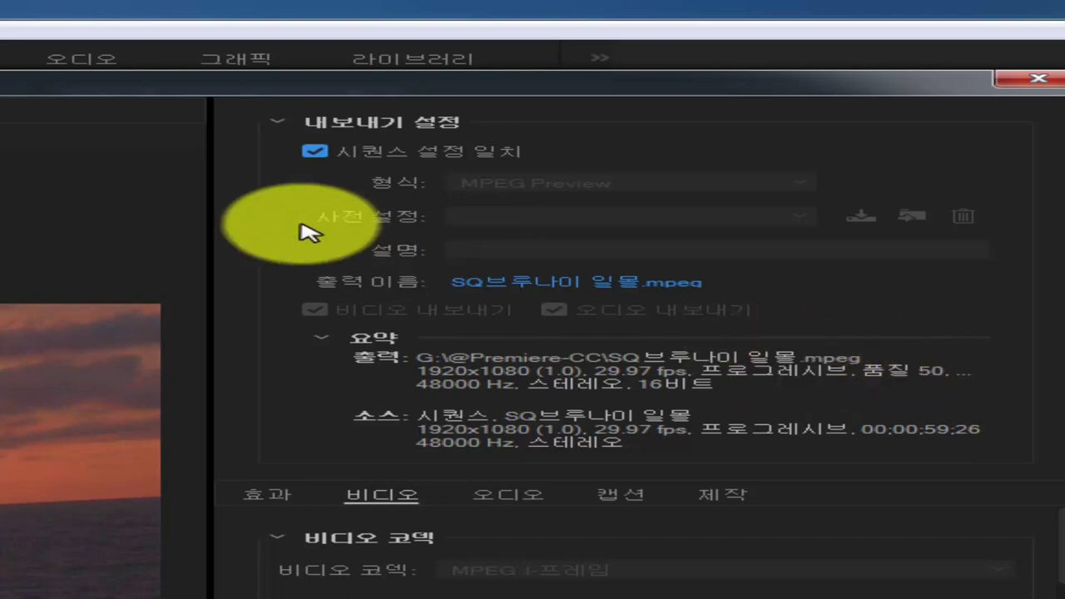
left_click(314, 159)
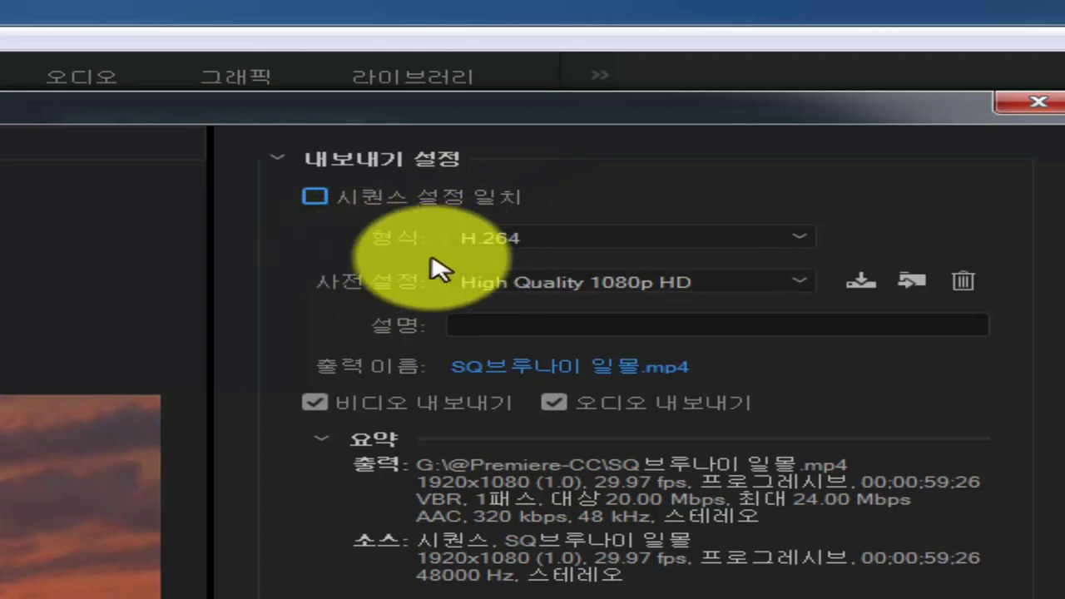
left_click(800, 247)
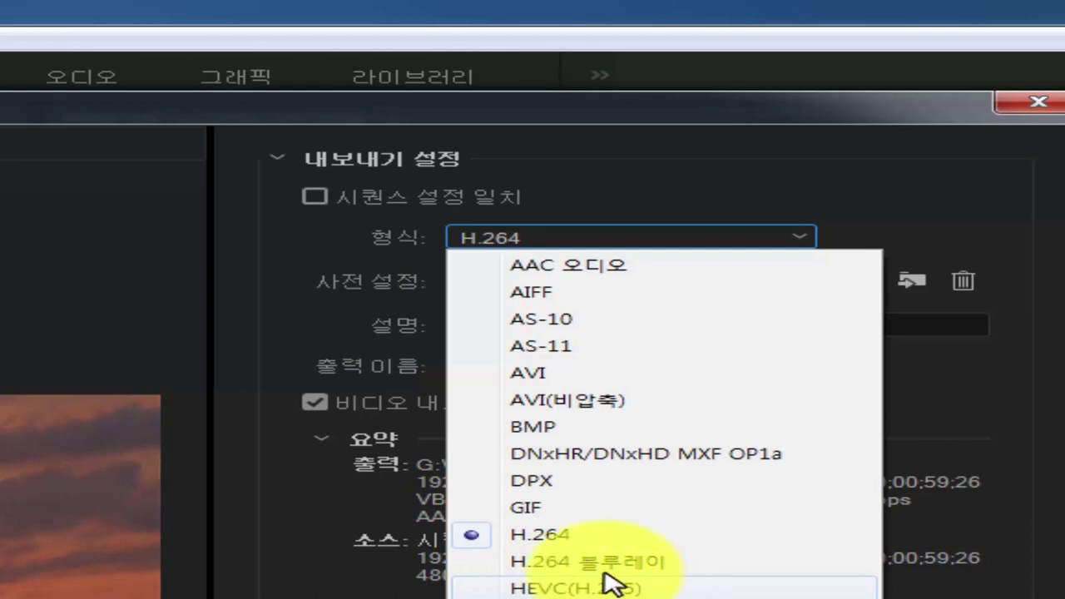
left_click(585, 536)
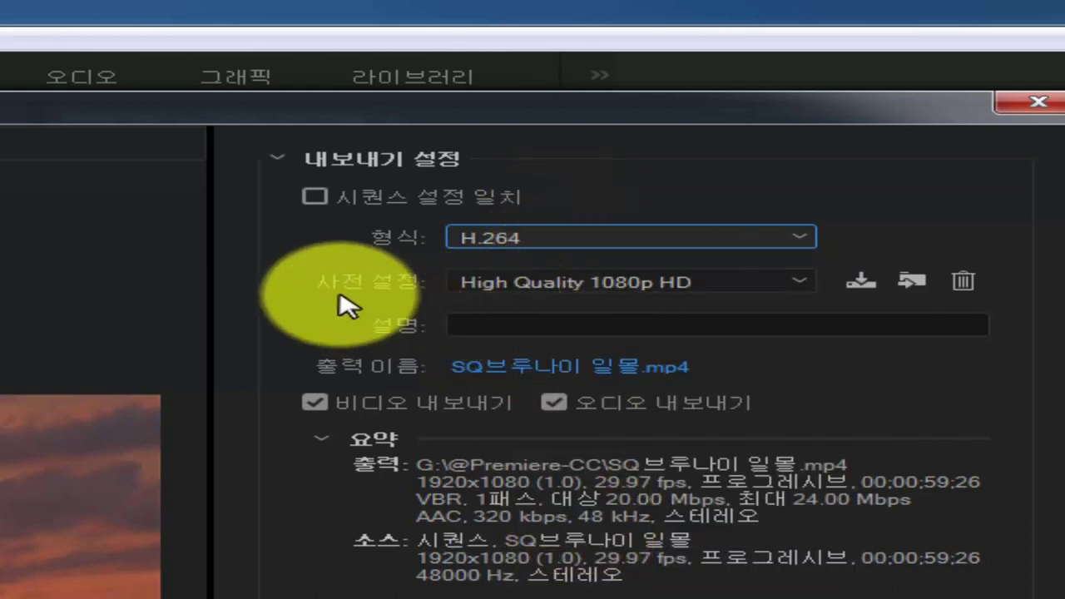
left_click(797, 279)
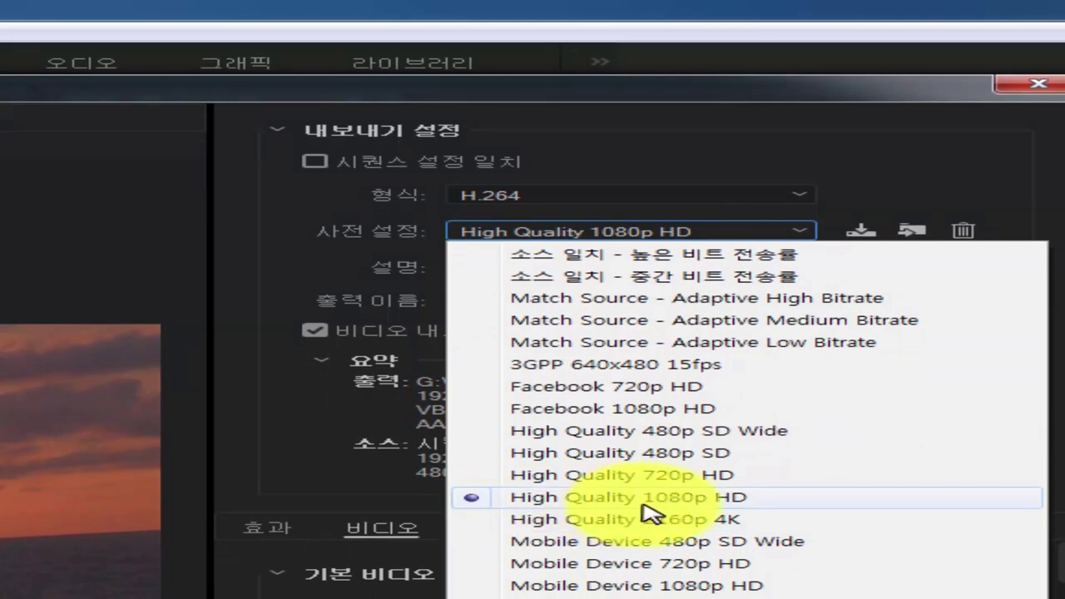
- Keep the High Quality 1080p HD preset and bring up the output file's save-as dialog
left_click(760, 506)
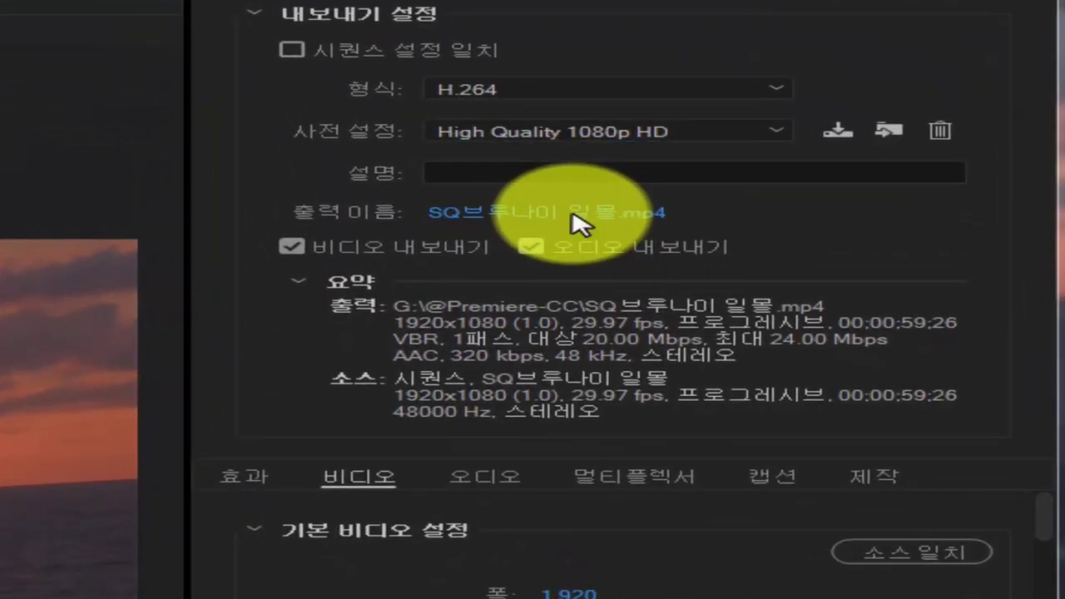
left_click(595, 309)
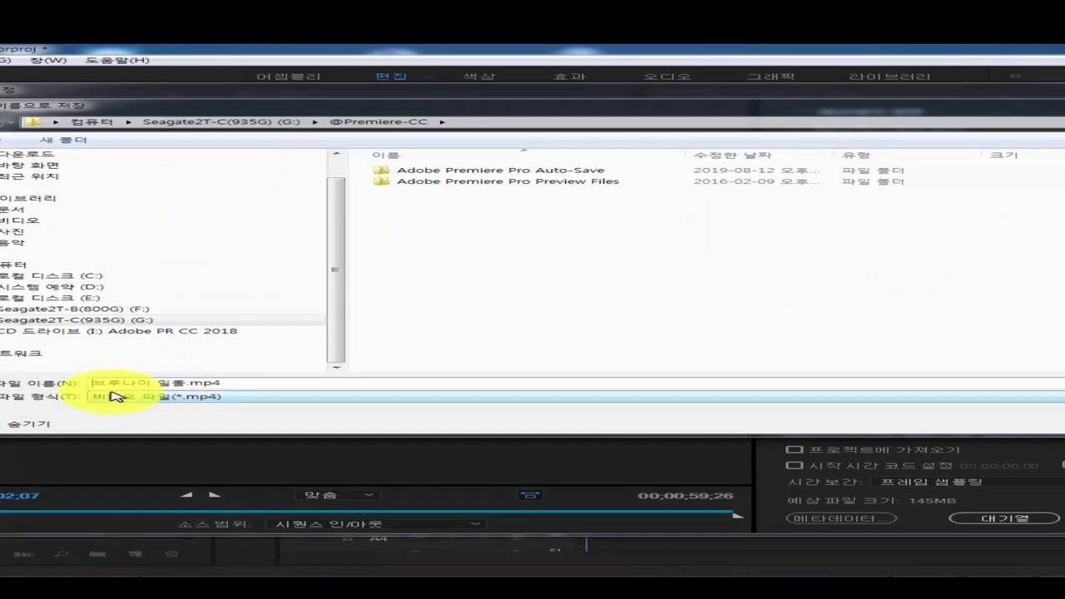
left_click(211, 386)
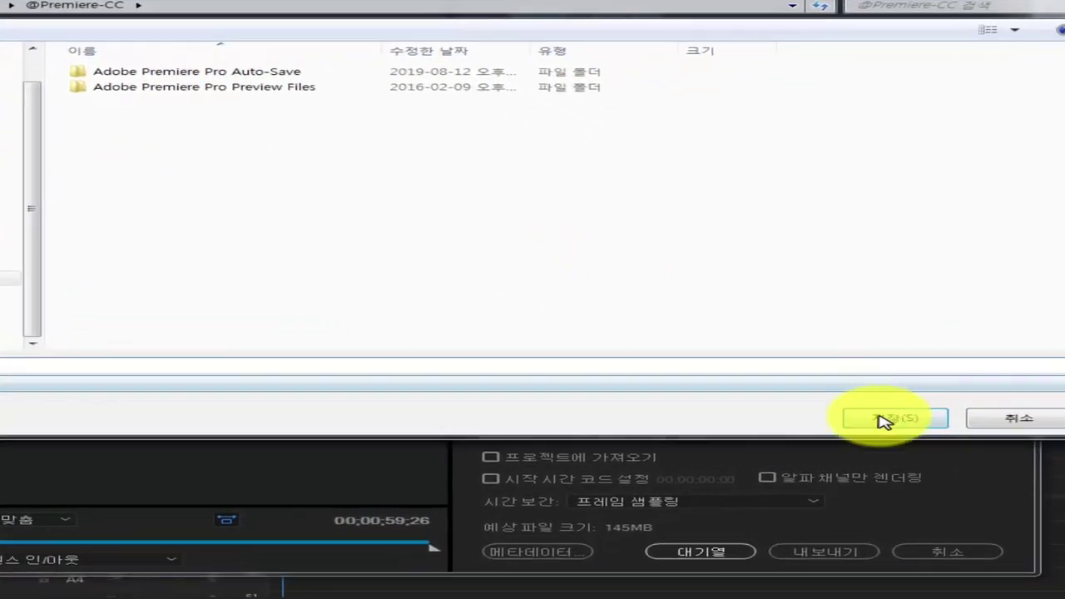
left_click(887, 425)
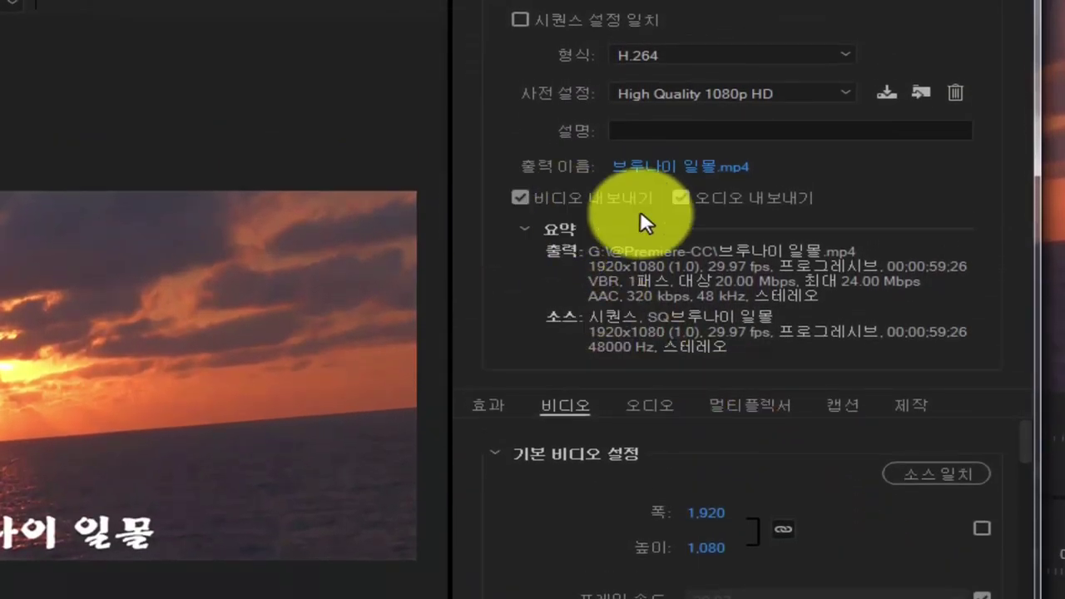
- Toggle Export Video and Export Audio off and on, leaving both ticked for H.264 and AAC
left_click(520, 197)
left_click(520, 198)
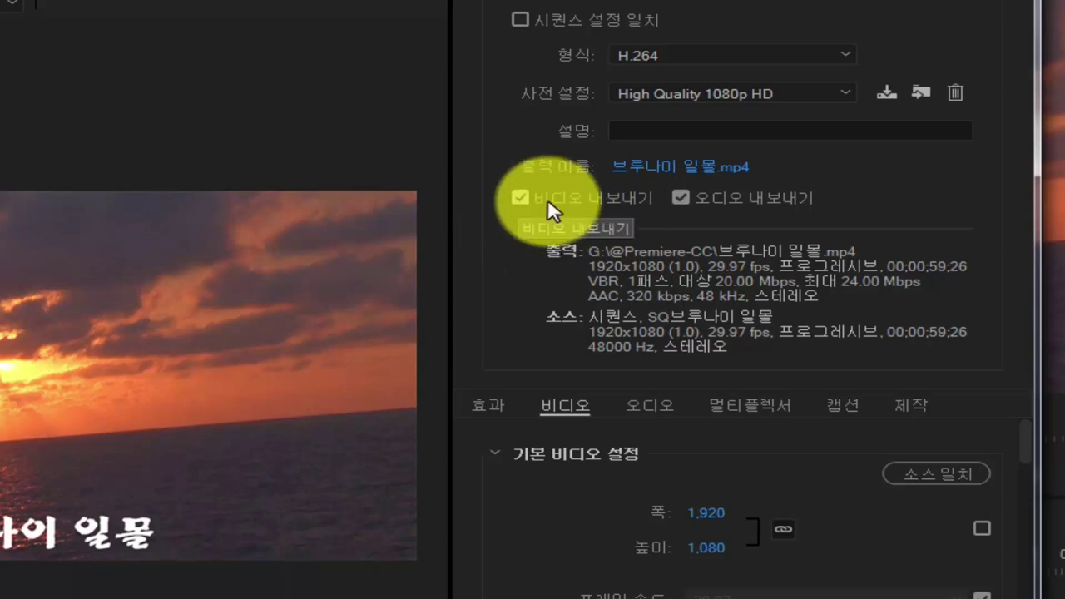
left_click(679, 197)
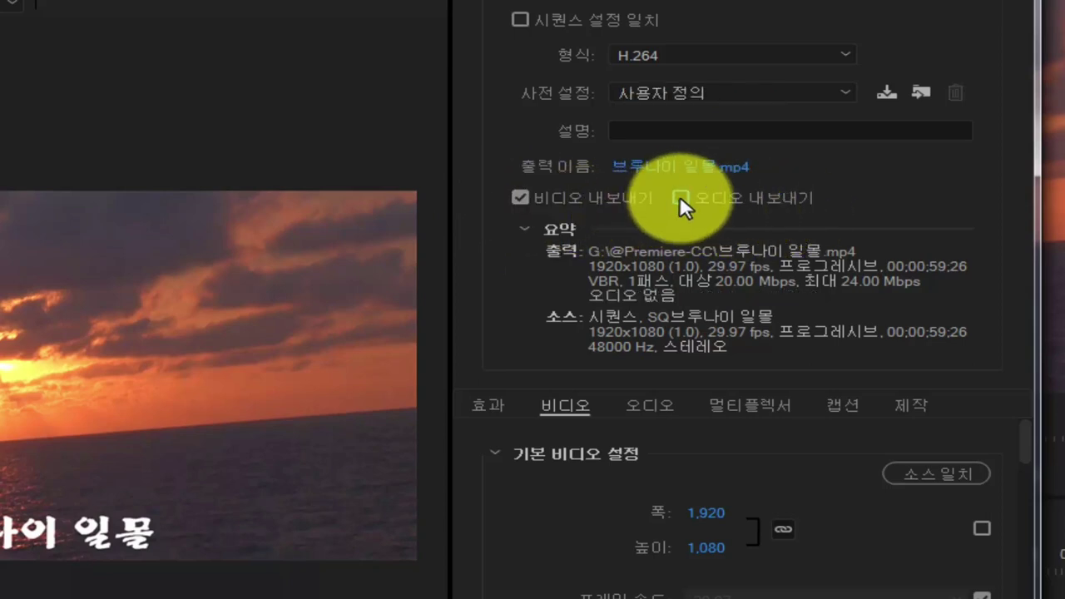
left_click(679, 195)
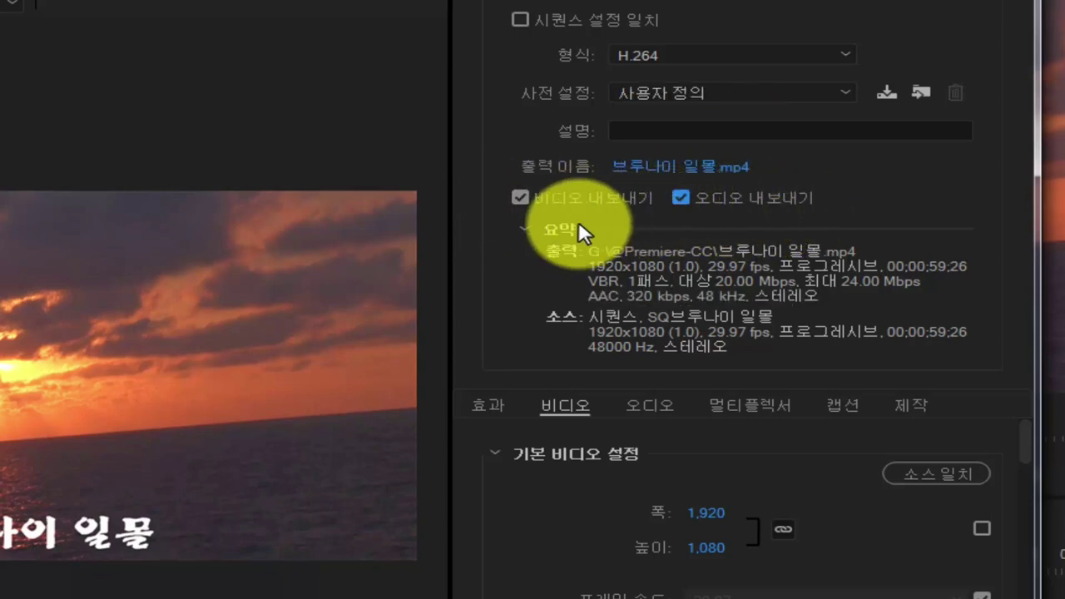
left_click(516, 195)
left_click(518, 196)
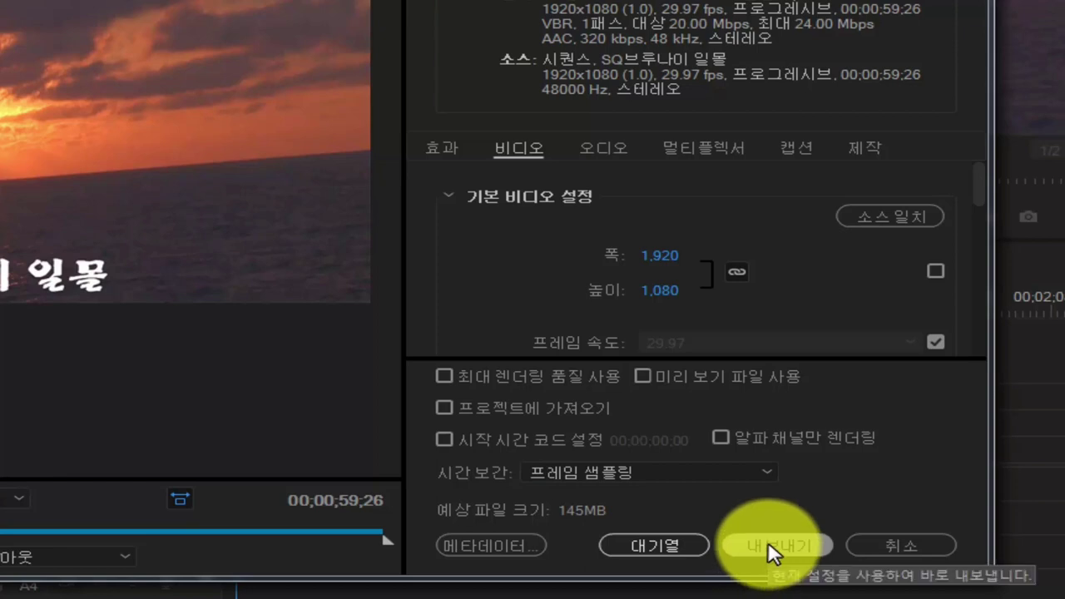
- Export the sequence as H.264 to 브루나이 일몰.mp4 and wait for encoding to finish
left_click(768, 542)
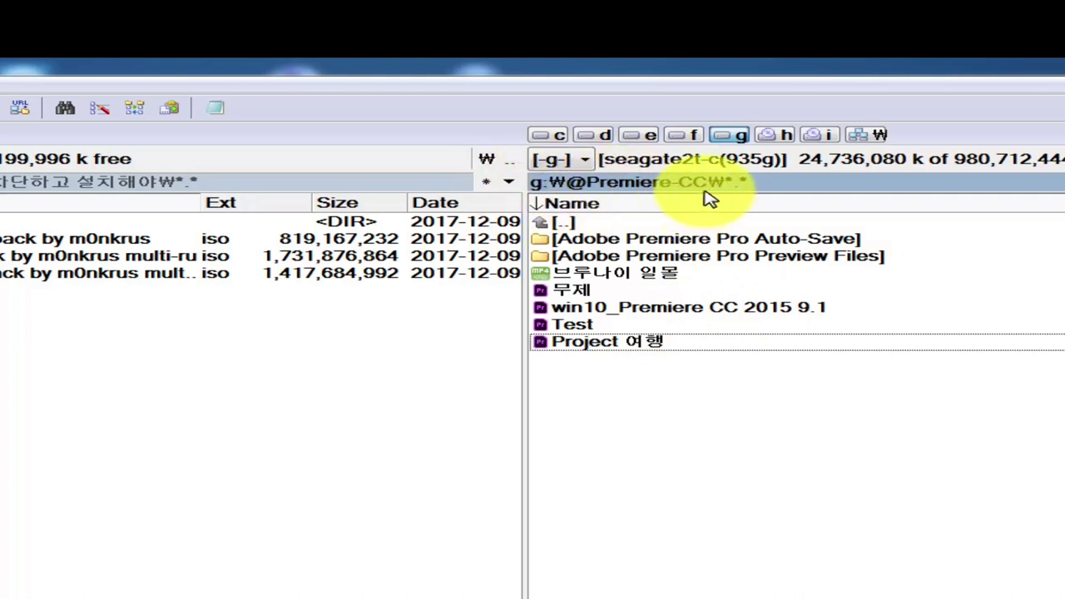
left_click(664, 274)
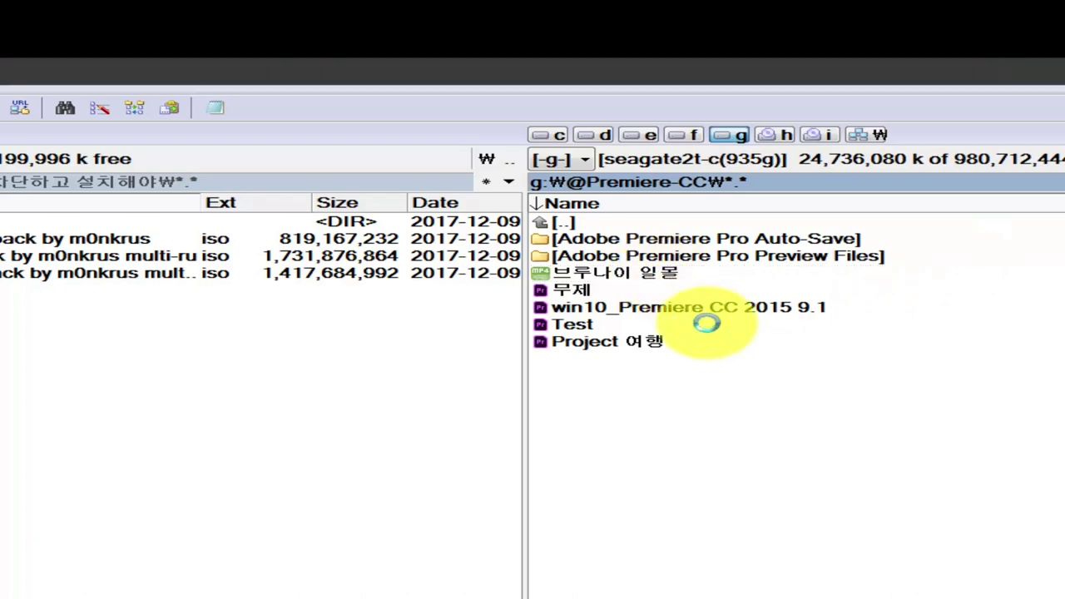